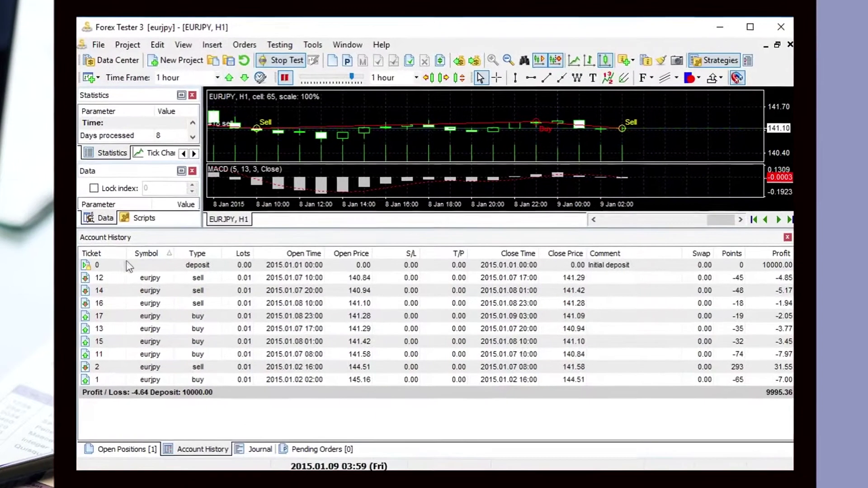
- Sort the account history by Ticket, step through the rows, and select ticket 12
left_click(96, 252)
left_click(111, 289)
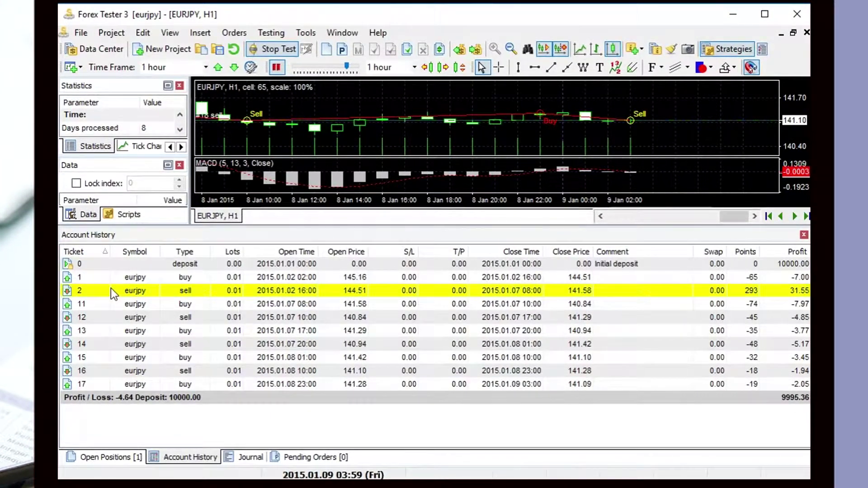
key("Down")
key("Down")
key("Down")
key("Down")
key("Down")
key("Down")
key("Up")
key("Up")
key("Up")
key("Up")
key("Up")
key("Up")
key("Up")
left_click(249, 322)
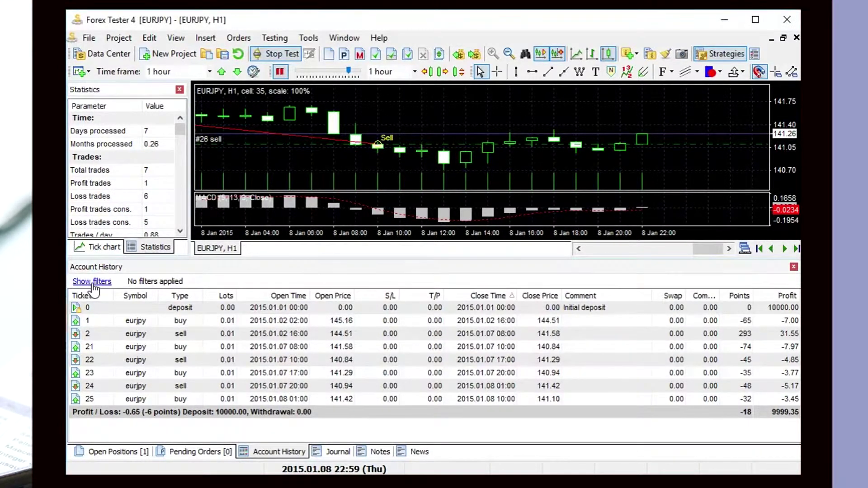
- Reveal the filter bar and check the Date, Symbol, Type and Profit dropdowns, keeping Profit at All
left_click(93, 284)
left_click(159, 303)
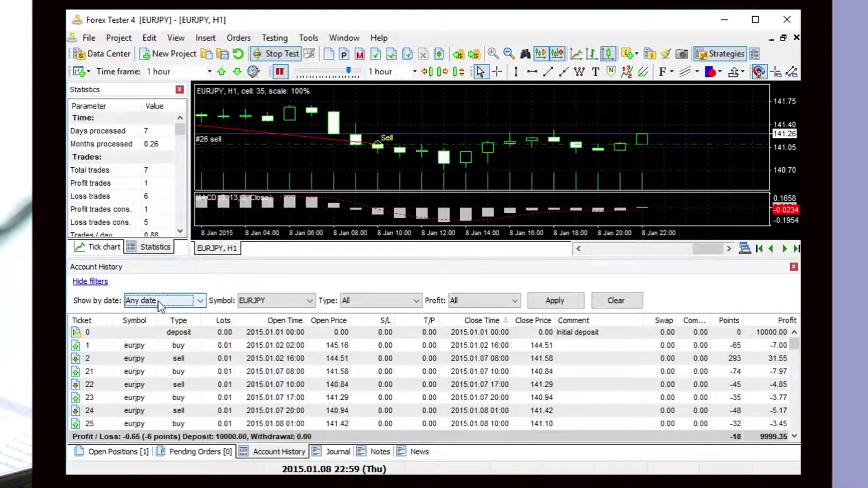
left_click(273, 305)
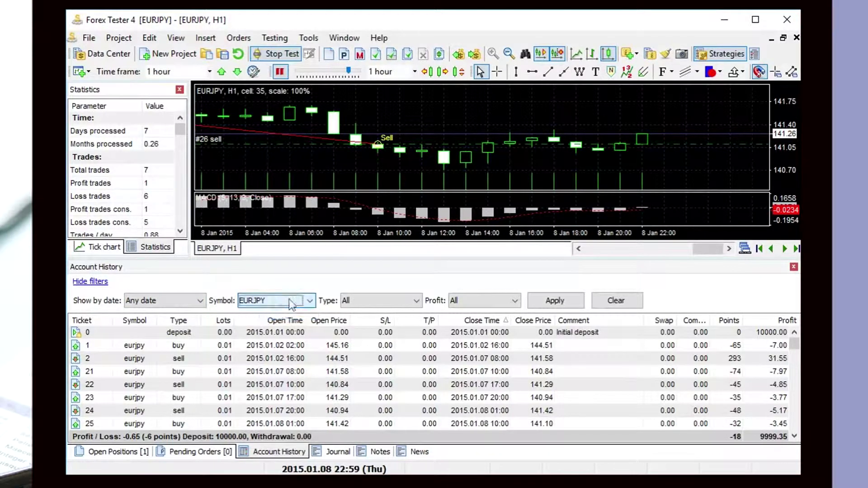
left_click(378, 304)
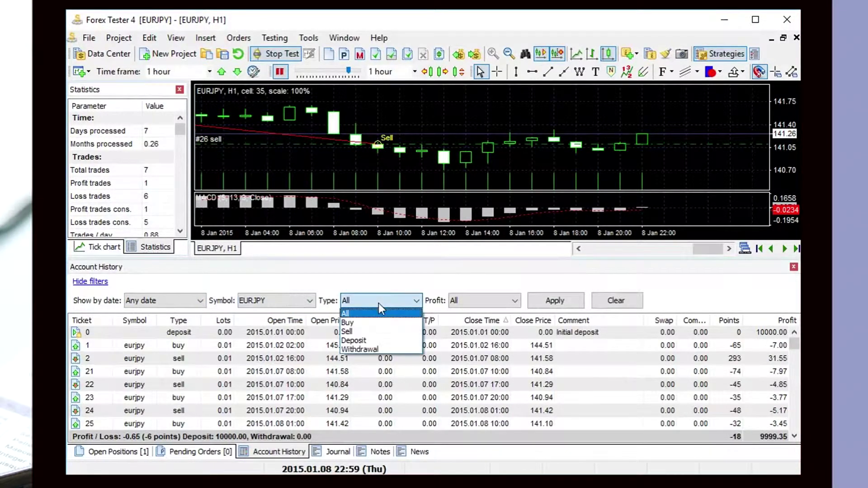
left_click(491, 299)
left_click(492, 298)
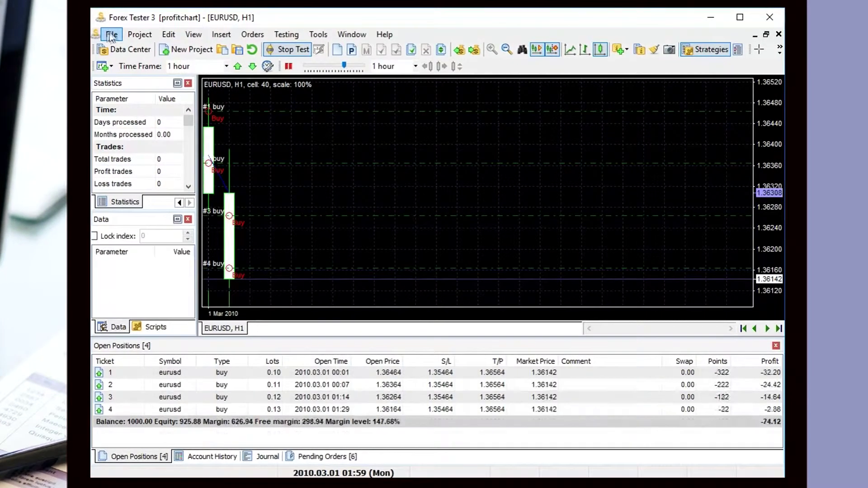
- Add a profit chart from the File menu tracking balance, equity, margin and drawdown
left_click(112, 34)
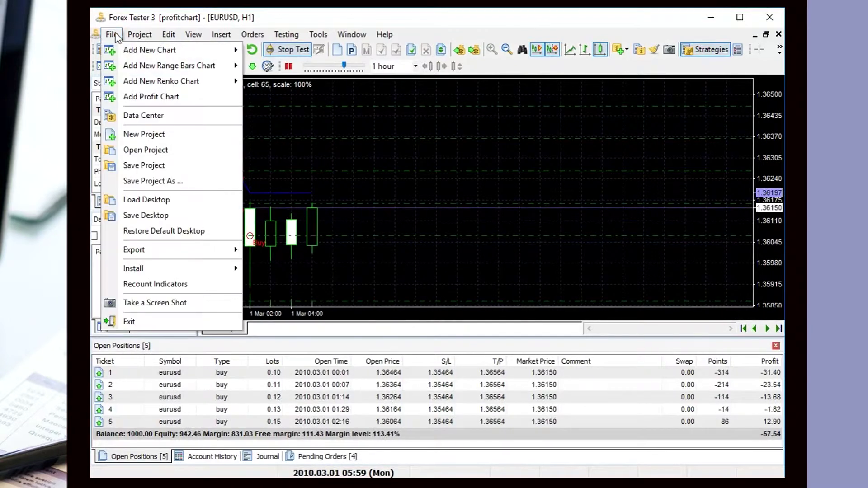
left_click(157, 96)
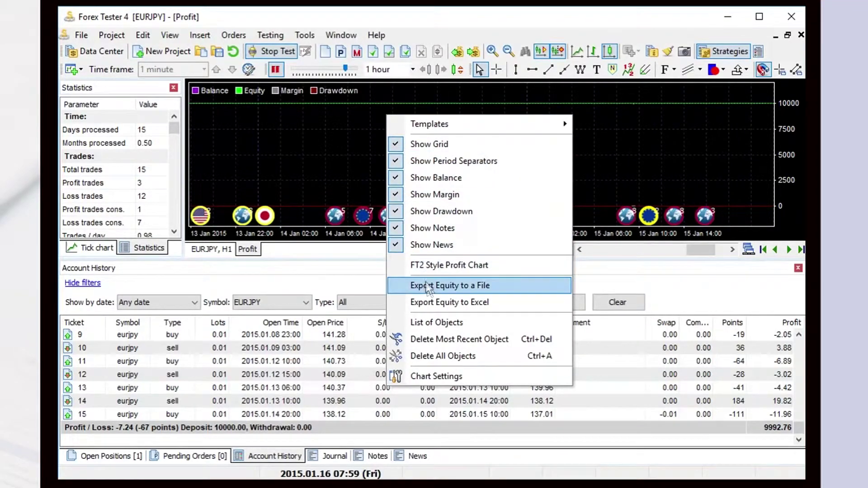
- Export the chart's equity, balance, margin and drawdown data to an Excel spreadsheet
left_click(430, 306)
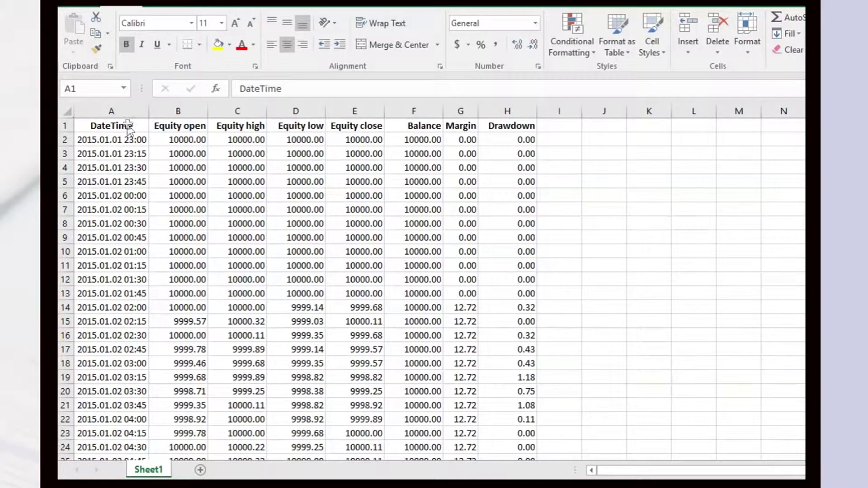
left_click(179, 129)
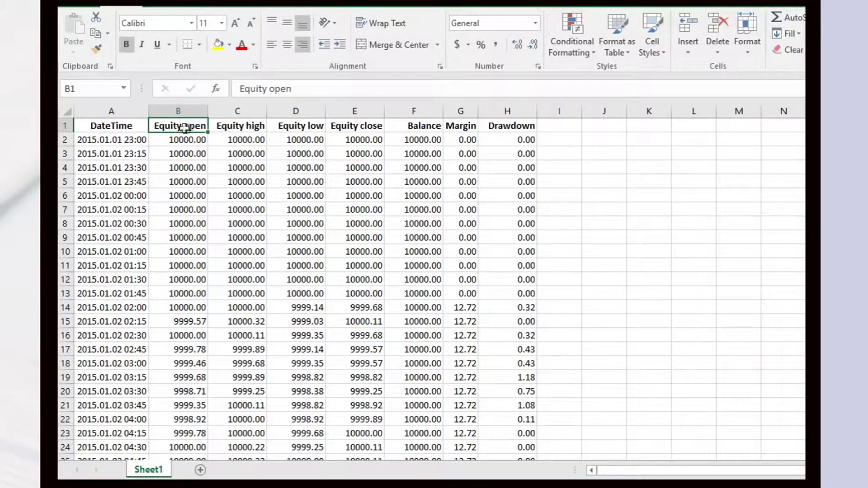